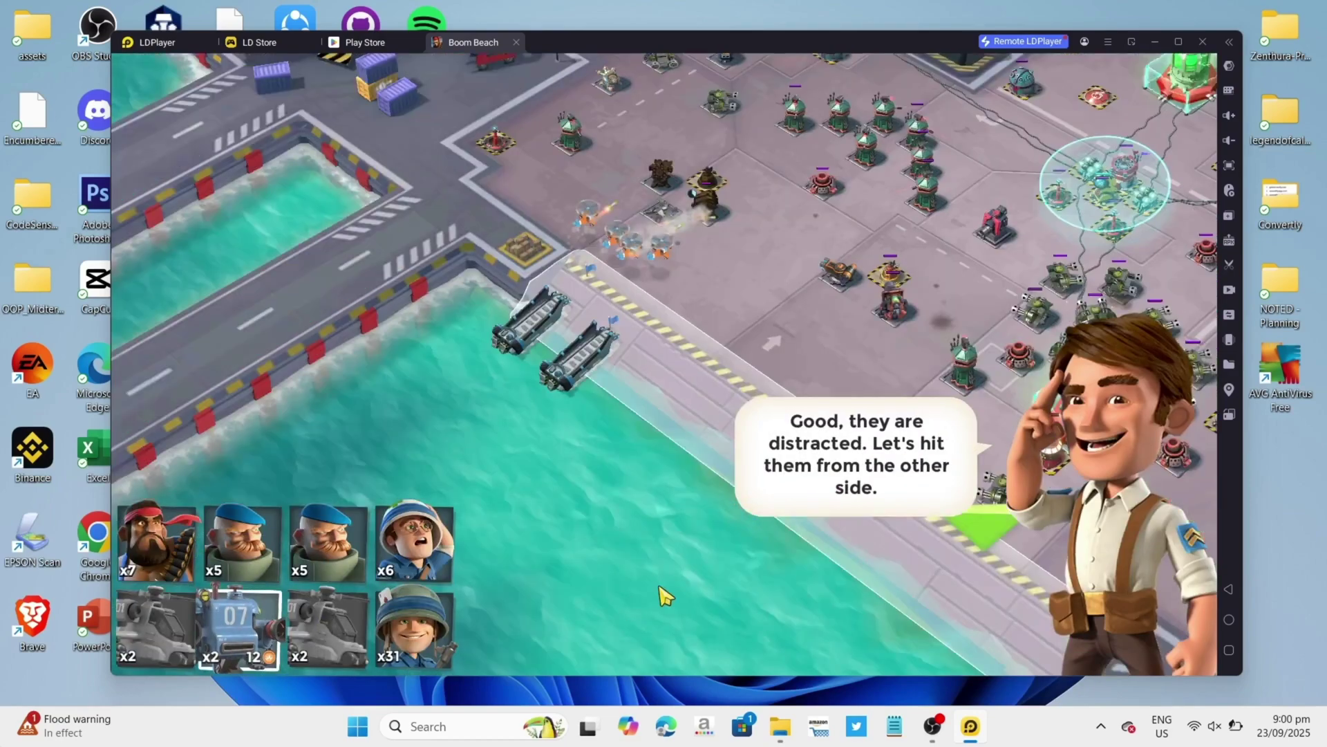
Step: Land the selected heavy vehicles and the x31 infantry squad on the enemy base's other side, and fire the 3-energy artillery shell
{"action": "left_click", "coordinate": [757, 330]}
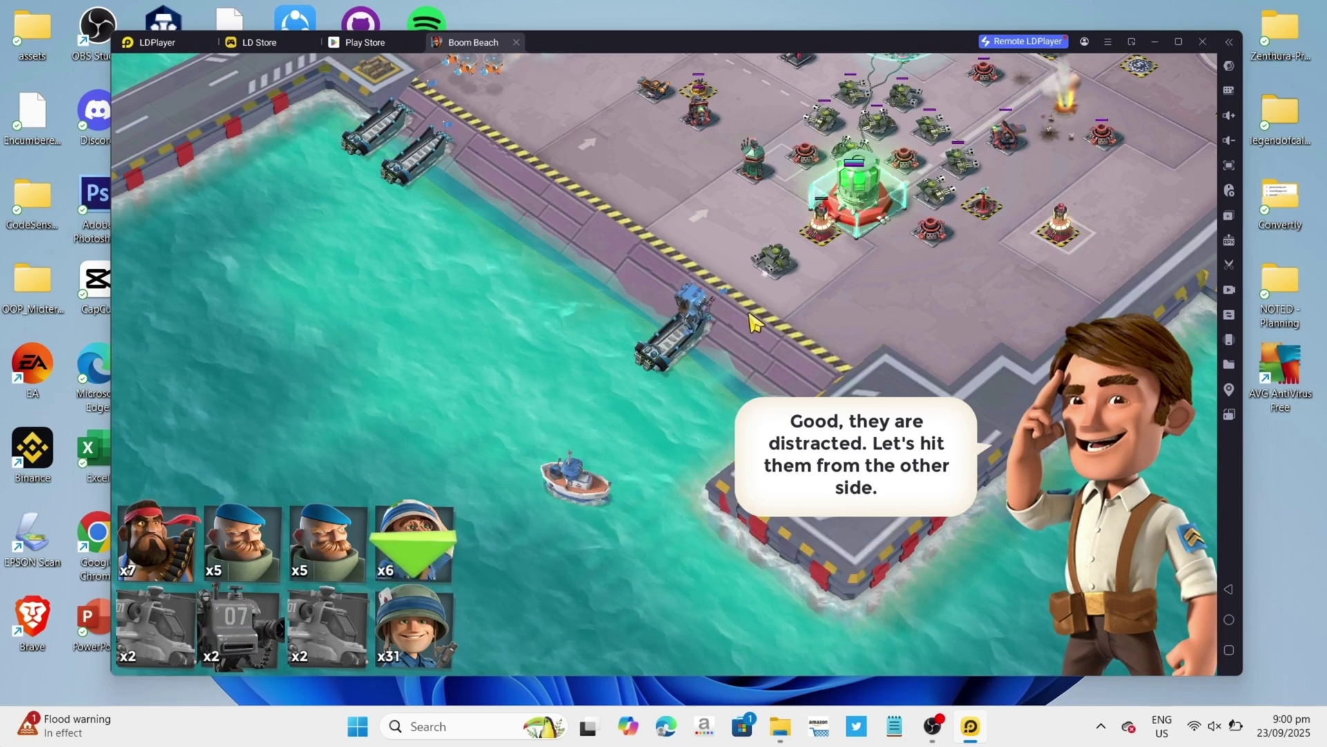
{"action": "left_click", "coordinate": [415, 626]}
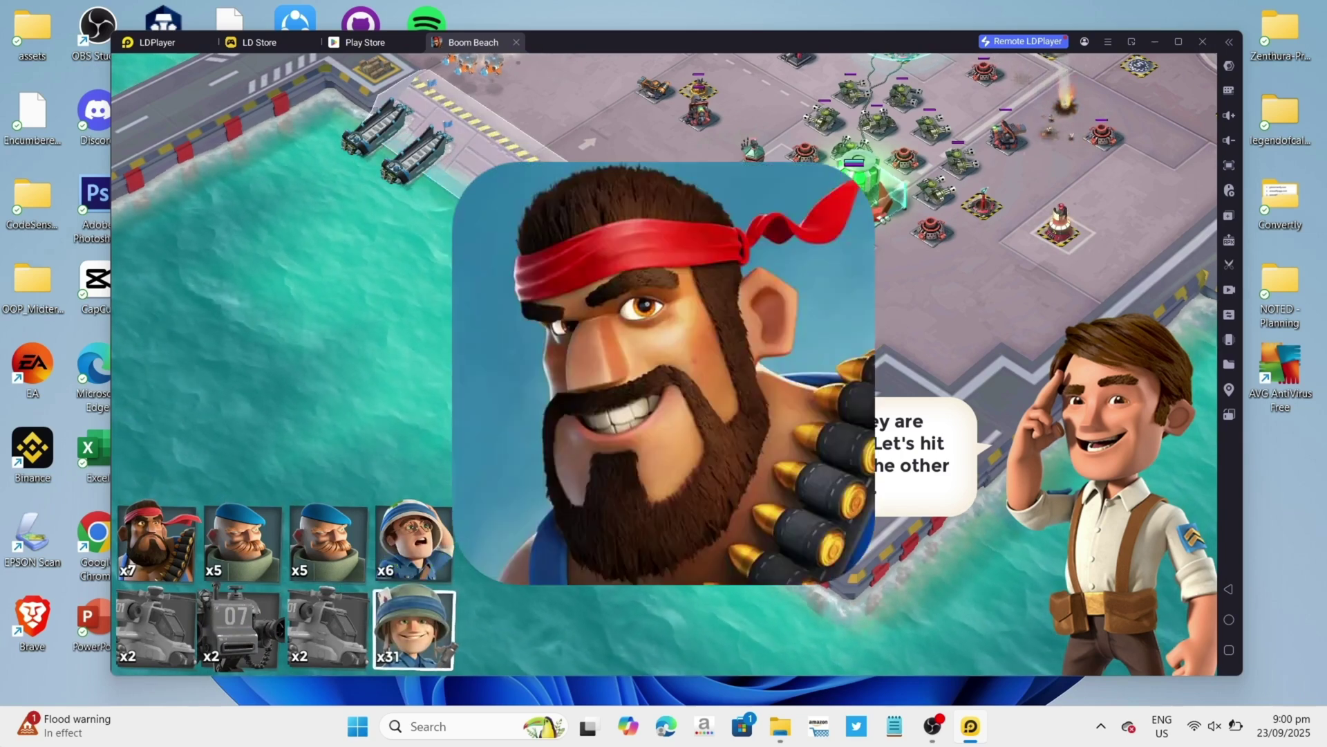
{"action": "left_click", "coordinate": [942, 290]}
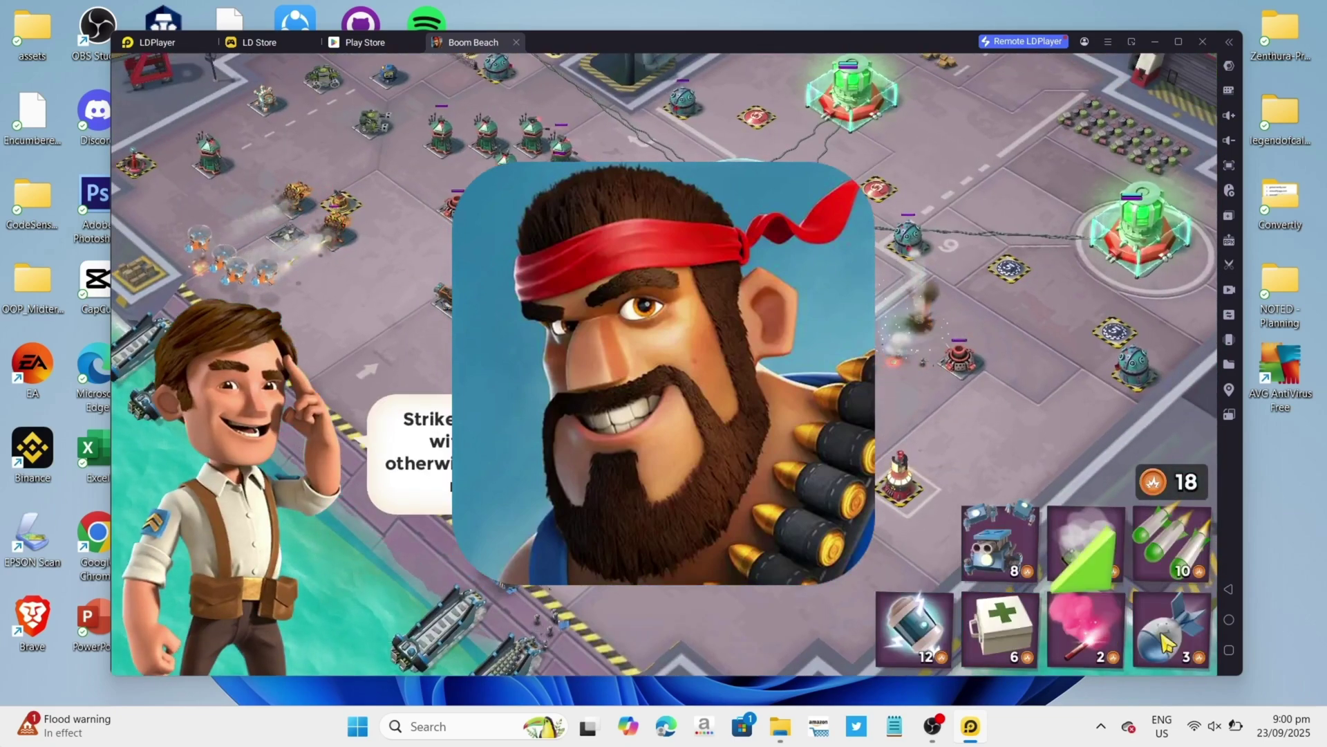
{"action": "left_click", "coordinate": [1167, 643]}
{"action": "left_click", "coordinate": [769, 278]}
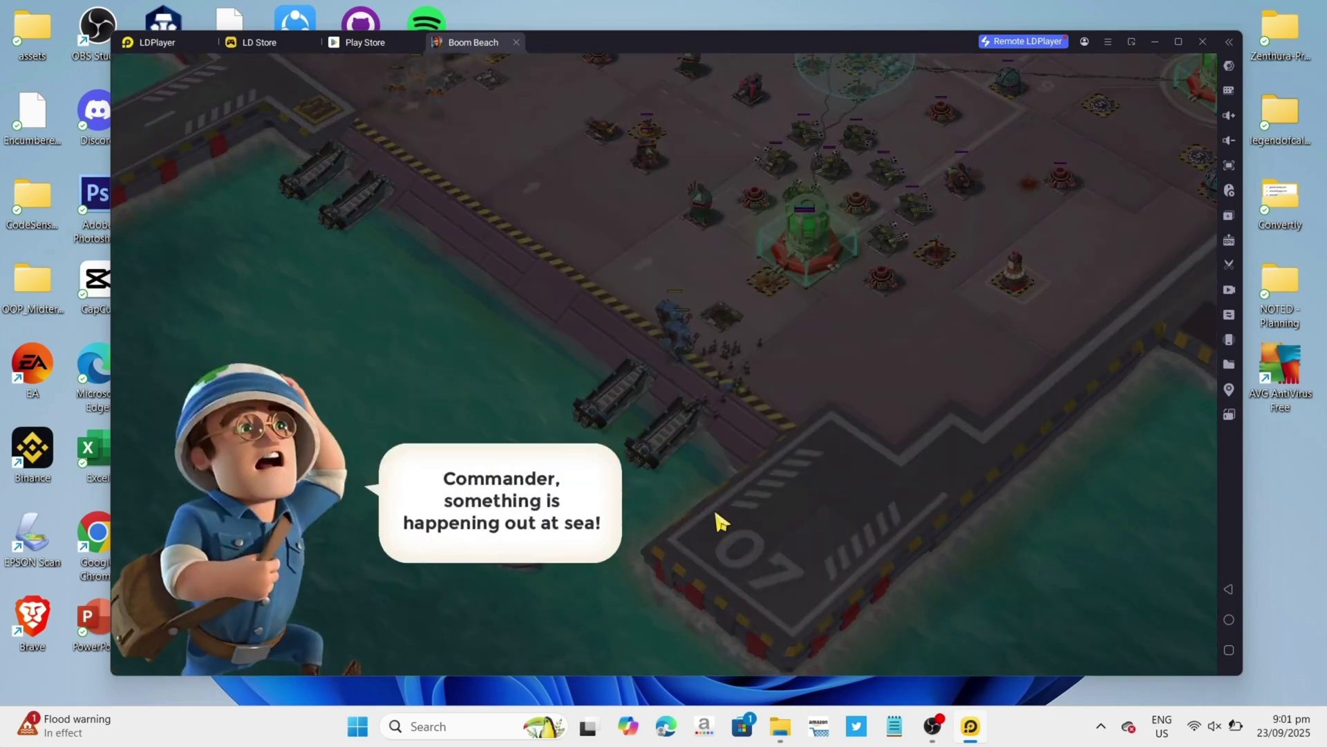
Step: Advance through the dialogue about something happening out at sea
{"action": "left_click", "coordinate": [860, 419]}
{"action": "left_click", "coordinate": [859, 419]}
{"action": "left_click", "coordinate": [859, 419]}
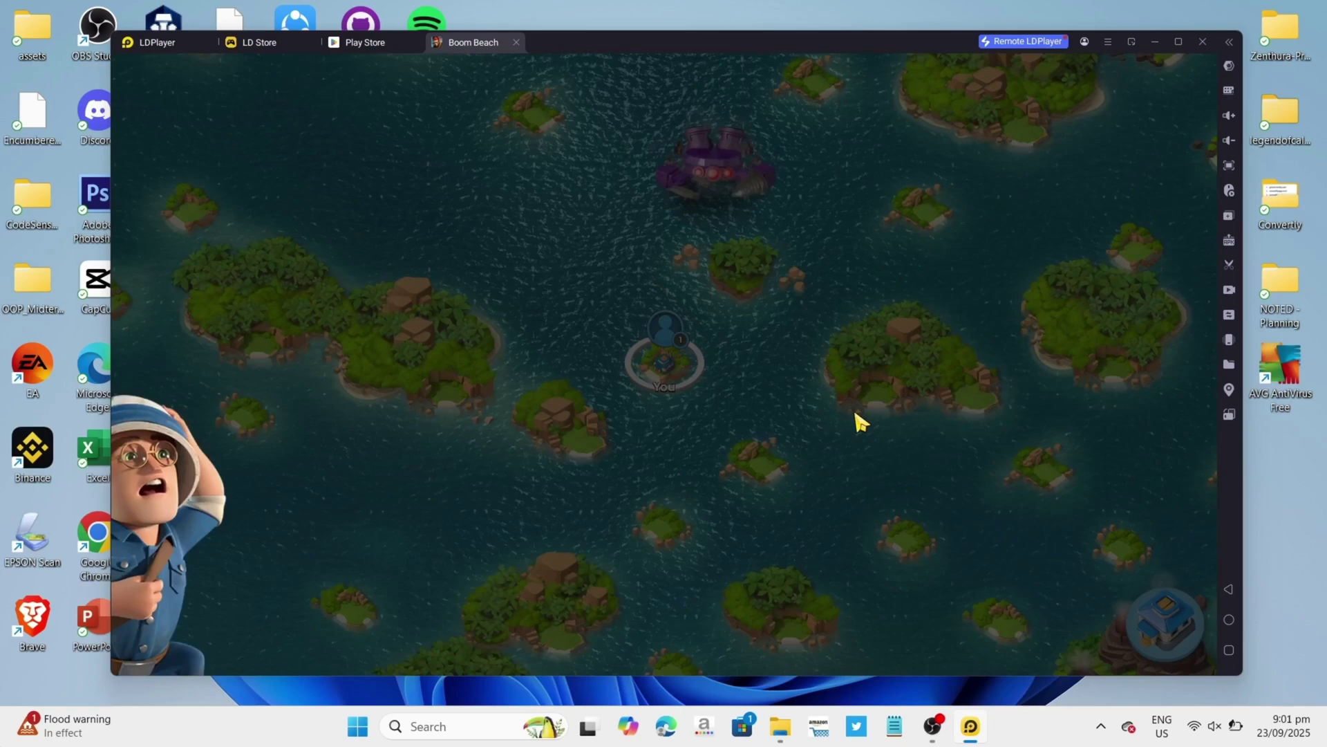
{"action": "left_click", "coordinate": [765, 442]}
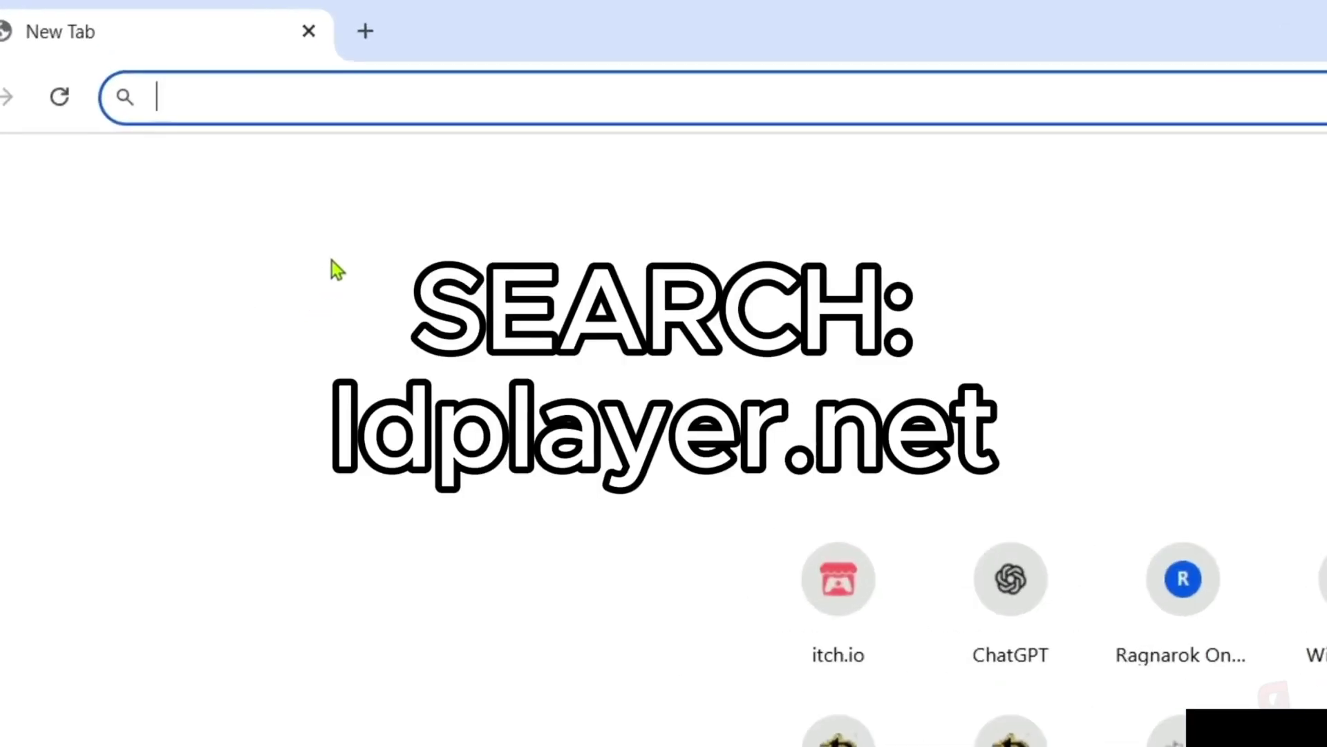
Step: Open the ldplayer.net website in the browser
{"action": "type", "text": "ldplaye"}
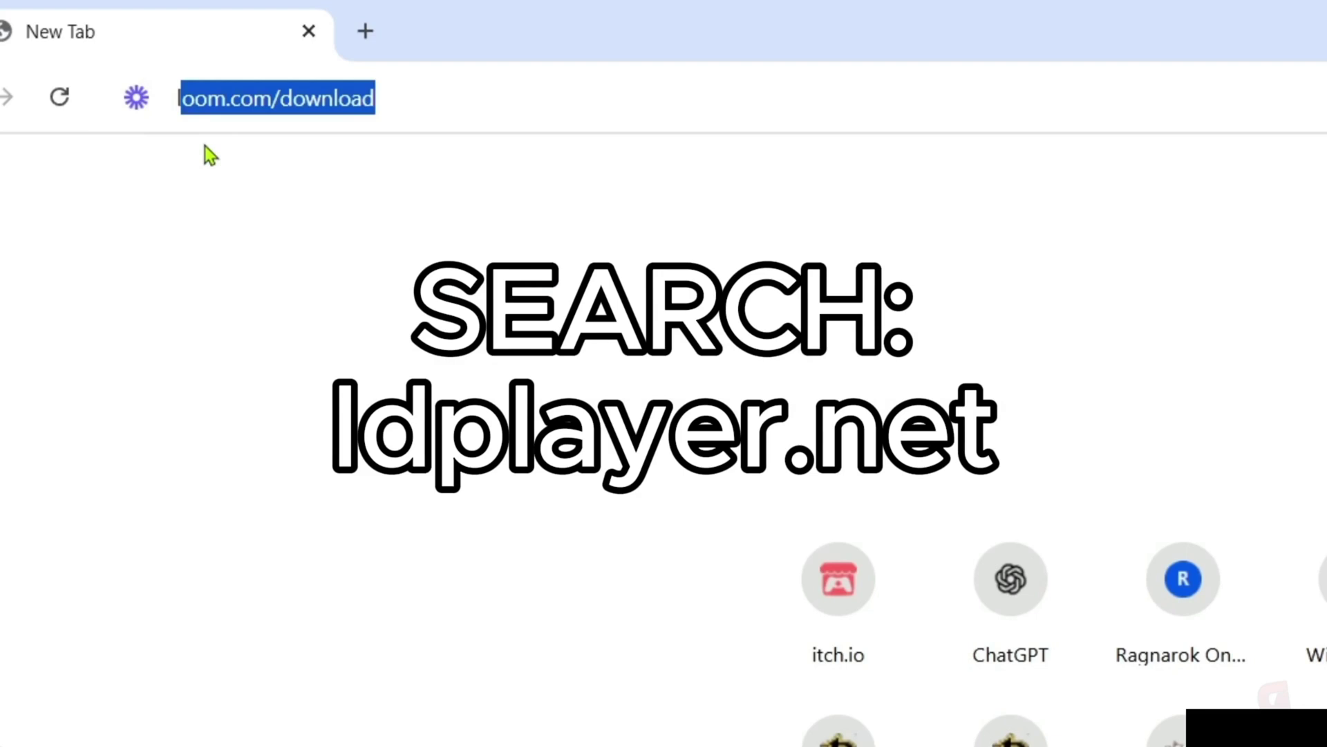
{"action": "type", "text": "ldplayer"}
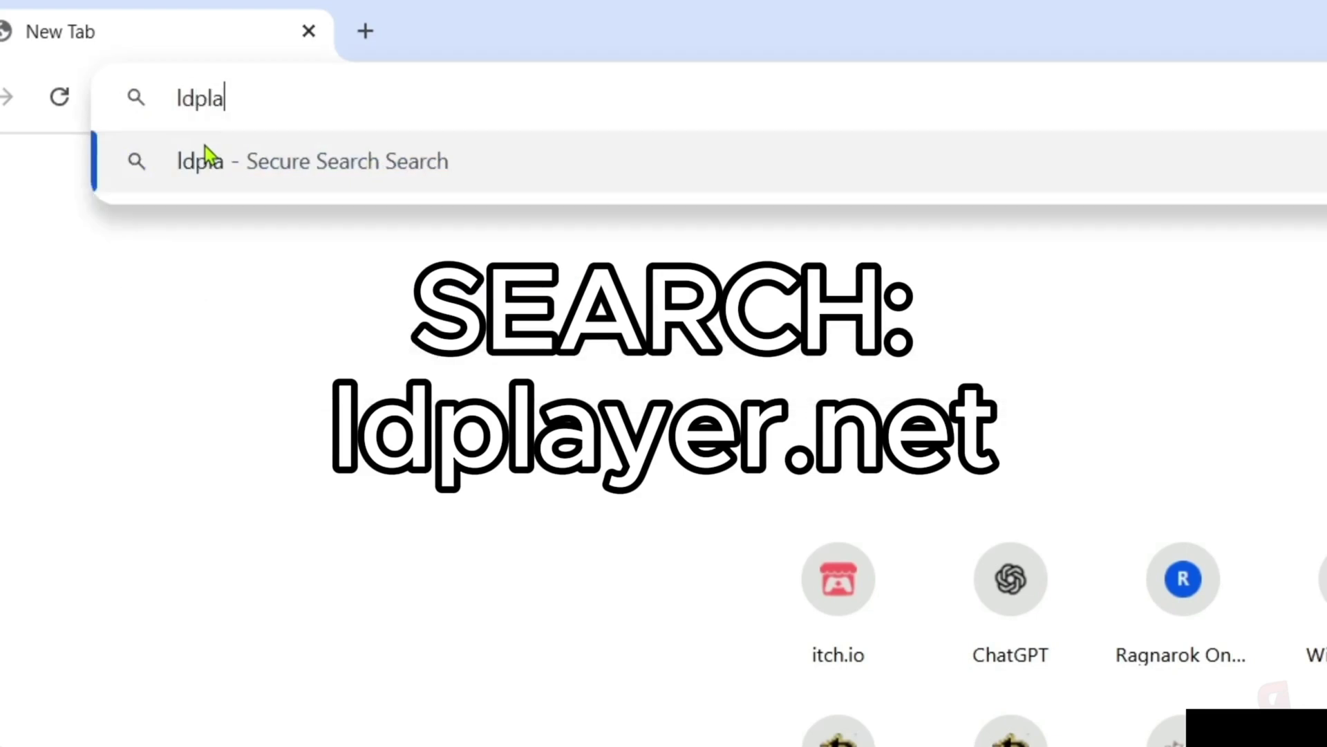
{"action": "type", "text": ".net"}
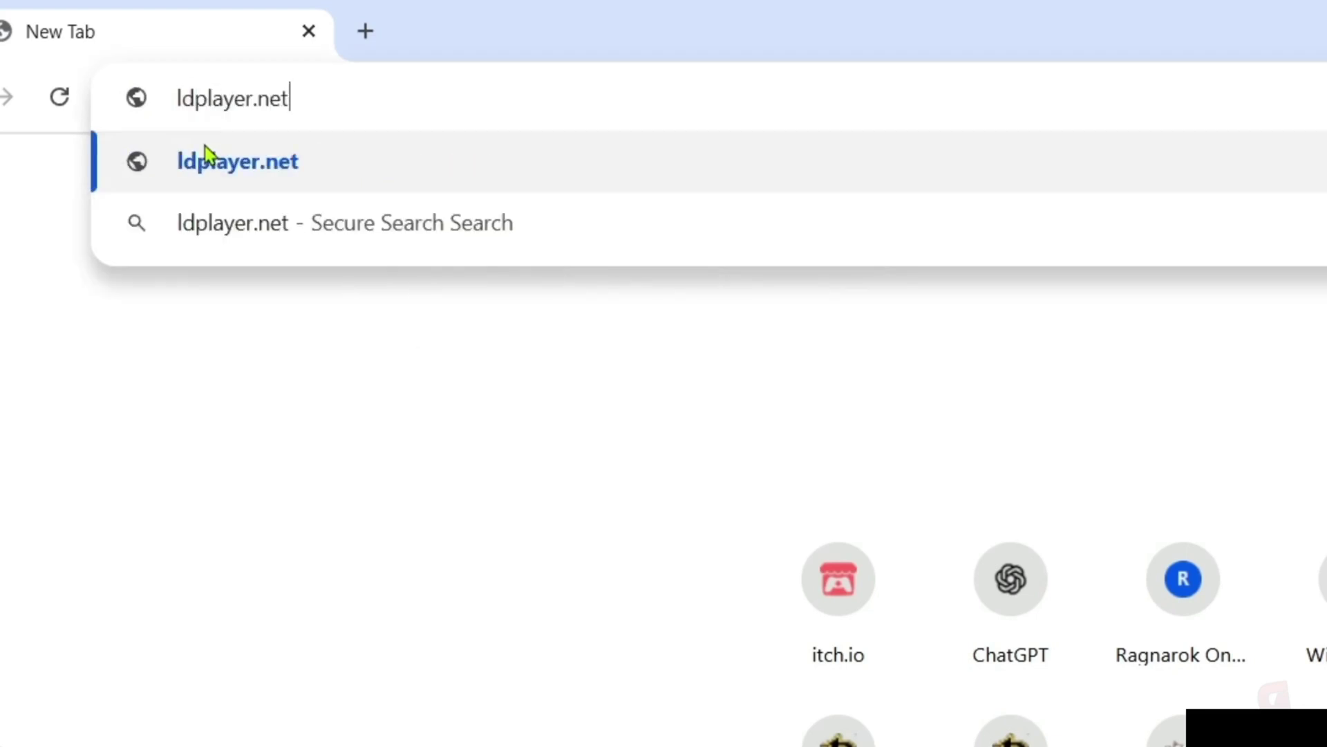
{"action": "left_click_drag", "start_coordinate": [290, 98], "coordinate": [148, 97]}
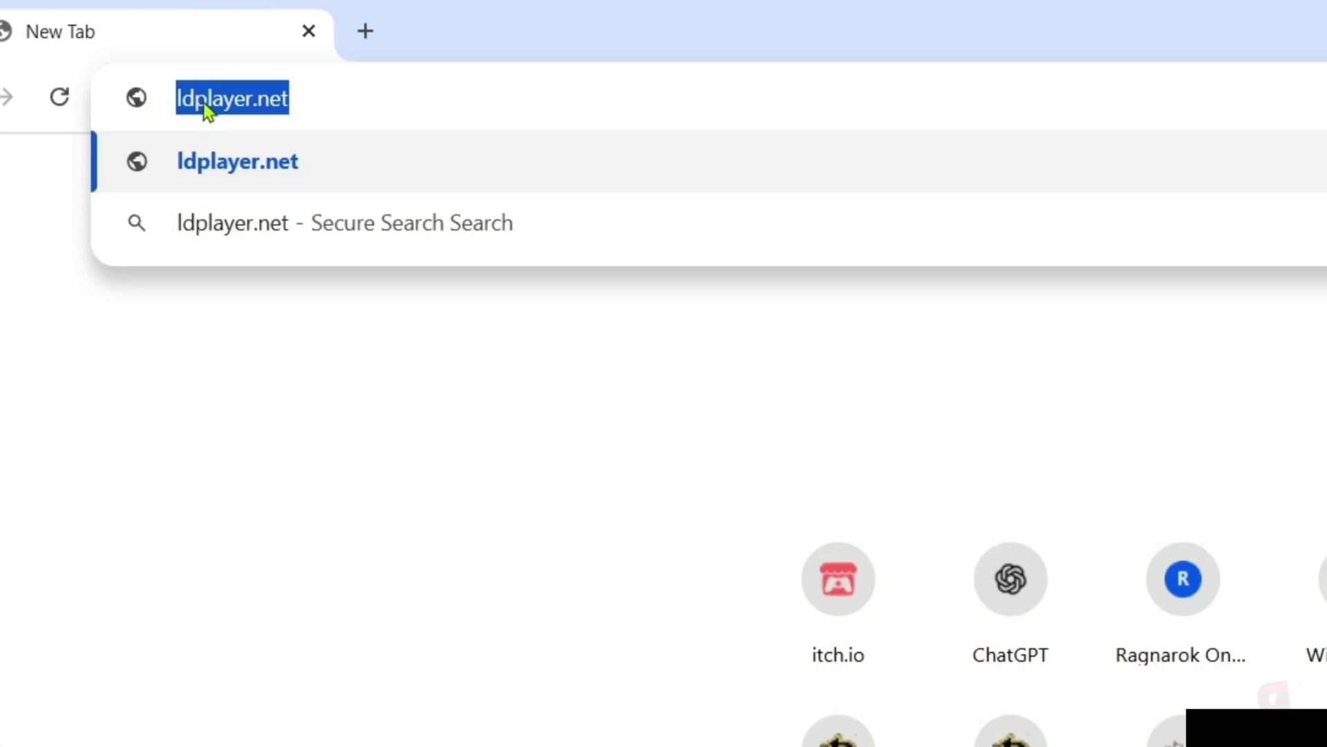
{"action": "left_click", "coordinate": [307, 97]}
{"action": "key", "text": "Return"}
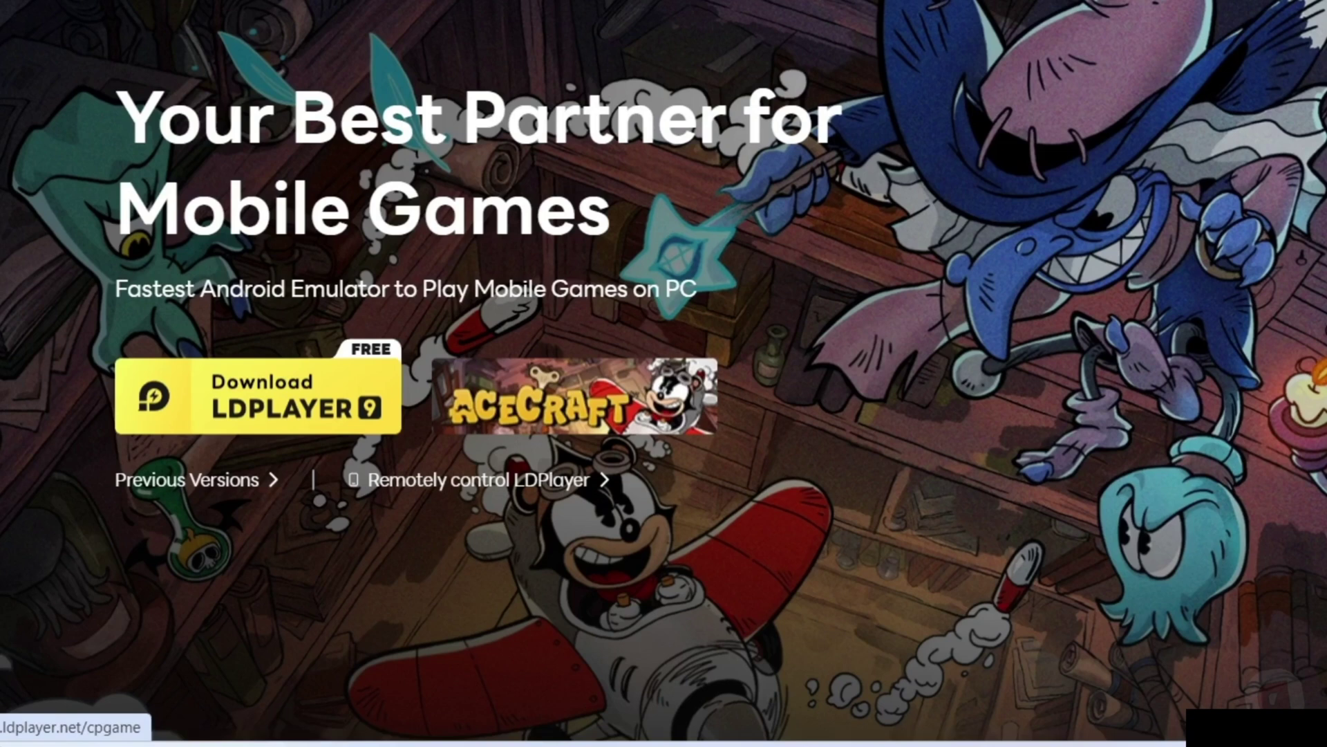
Step: Download LDPlayer 9 and run LDPlayer9_ens_1001_ld.exe to install the emulator
{"action": "left_click", "coordinate": [268, 417]}
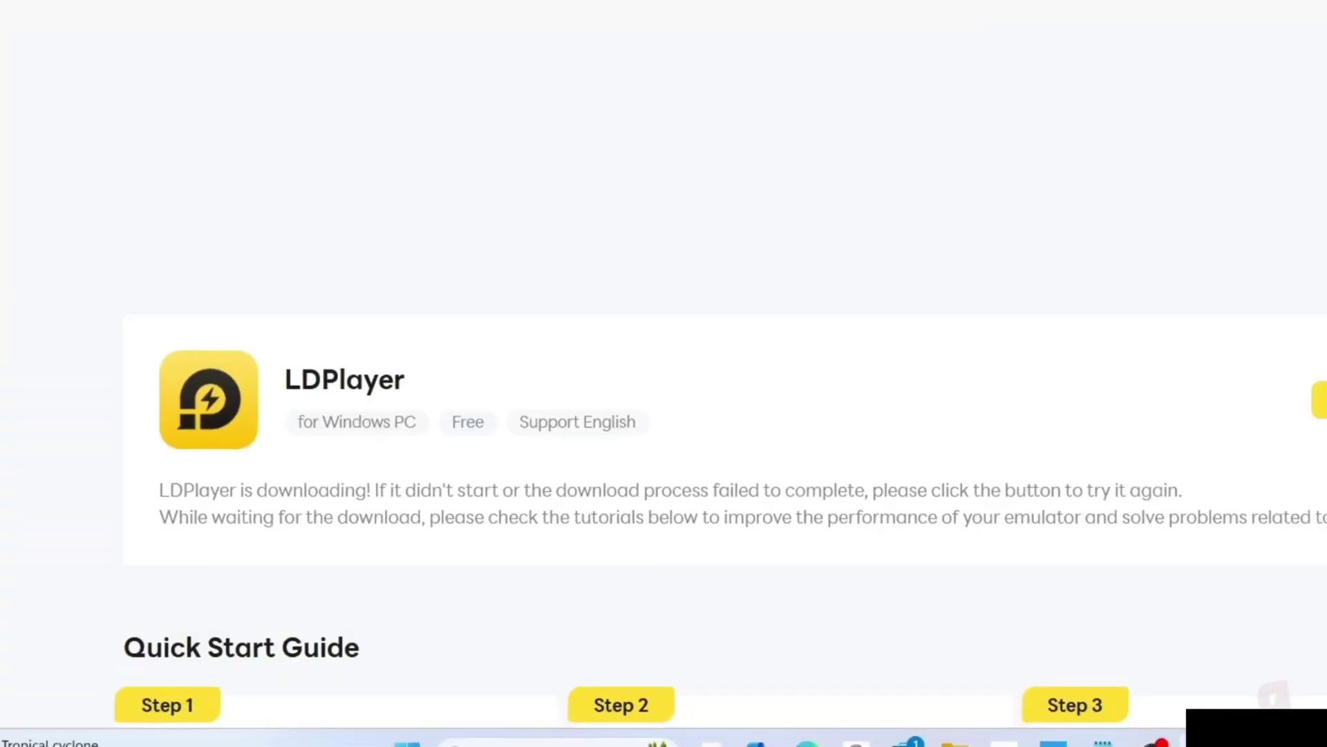
{"action": "left_click", "coordinate": [1246, 55]}
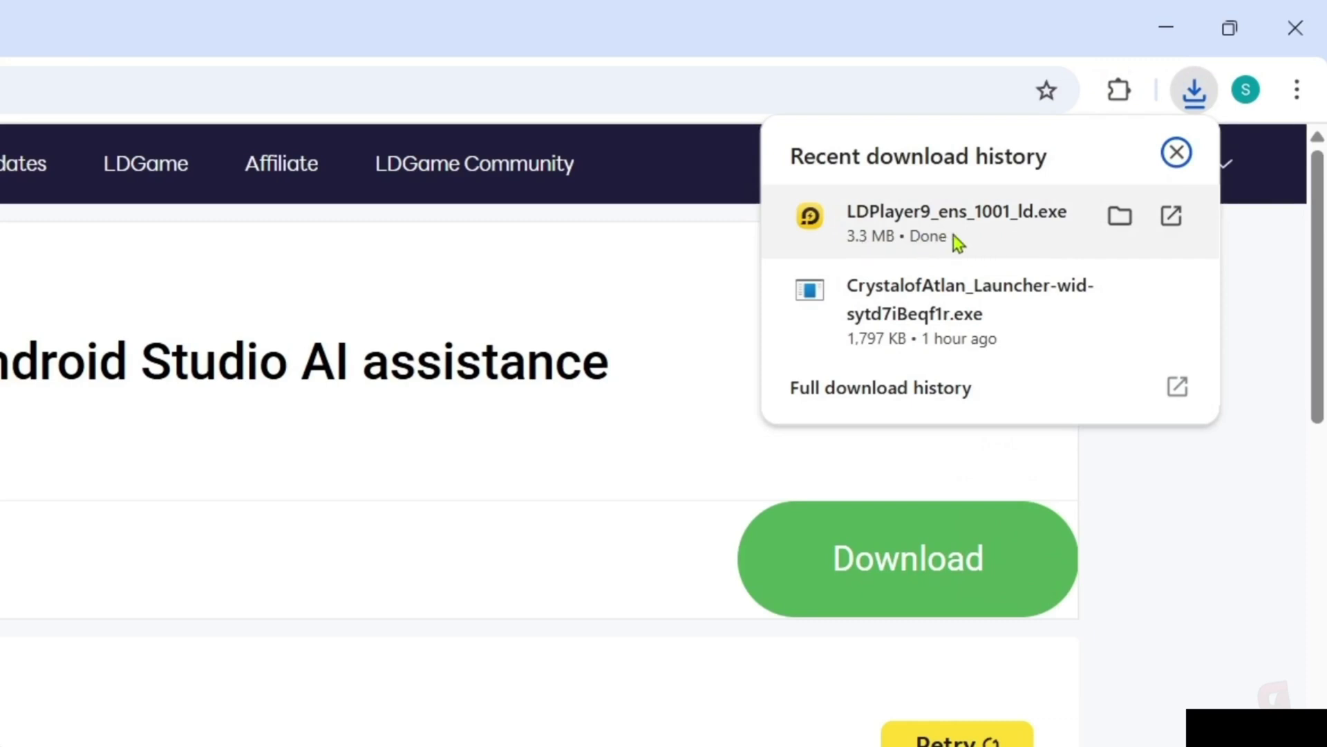
{"action": "left_click", "coordinate": [981, 233]}
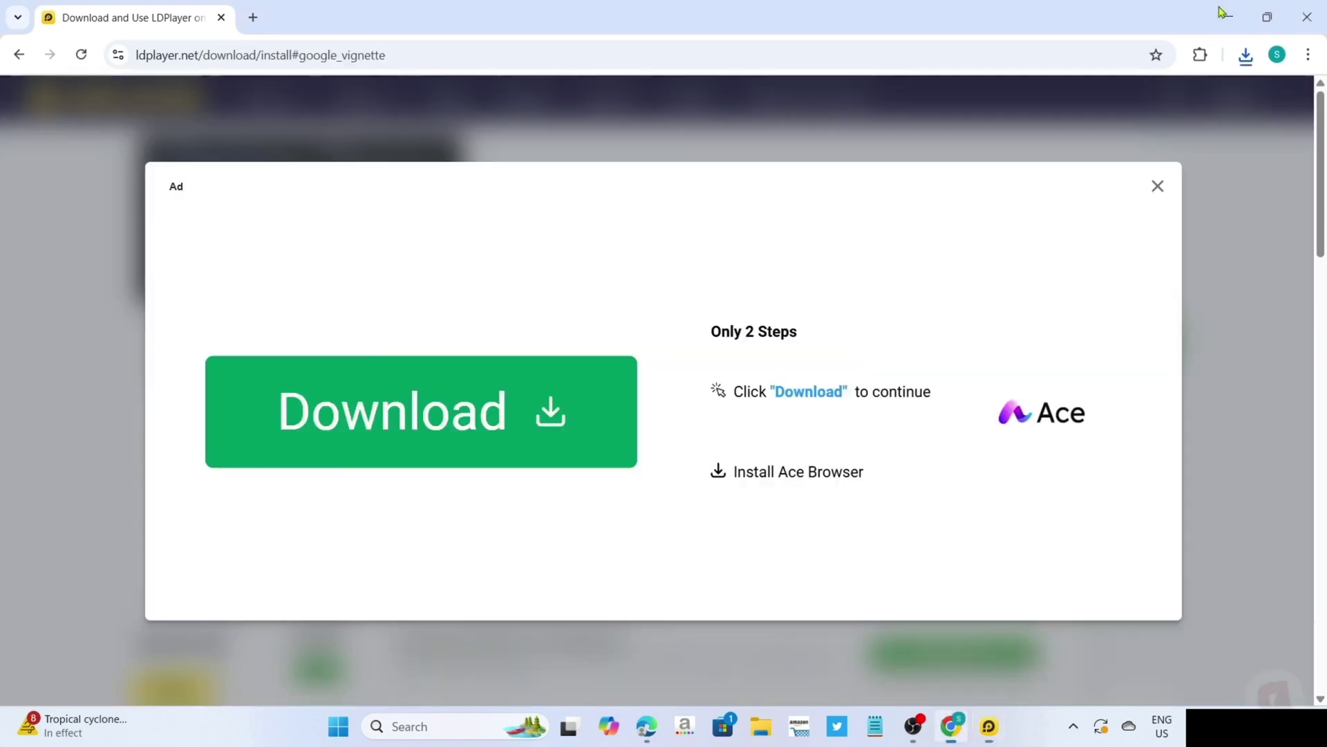
{"action": "left_click", "coordinate": [1229, 17]}
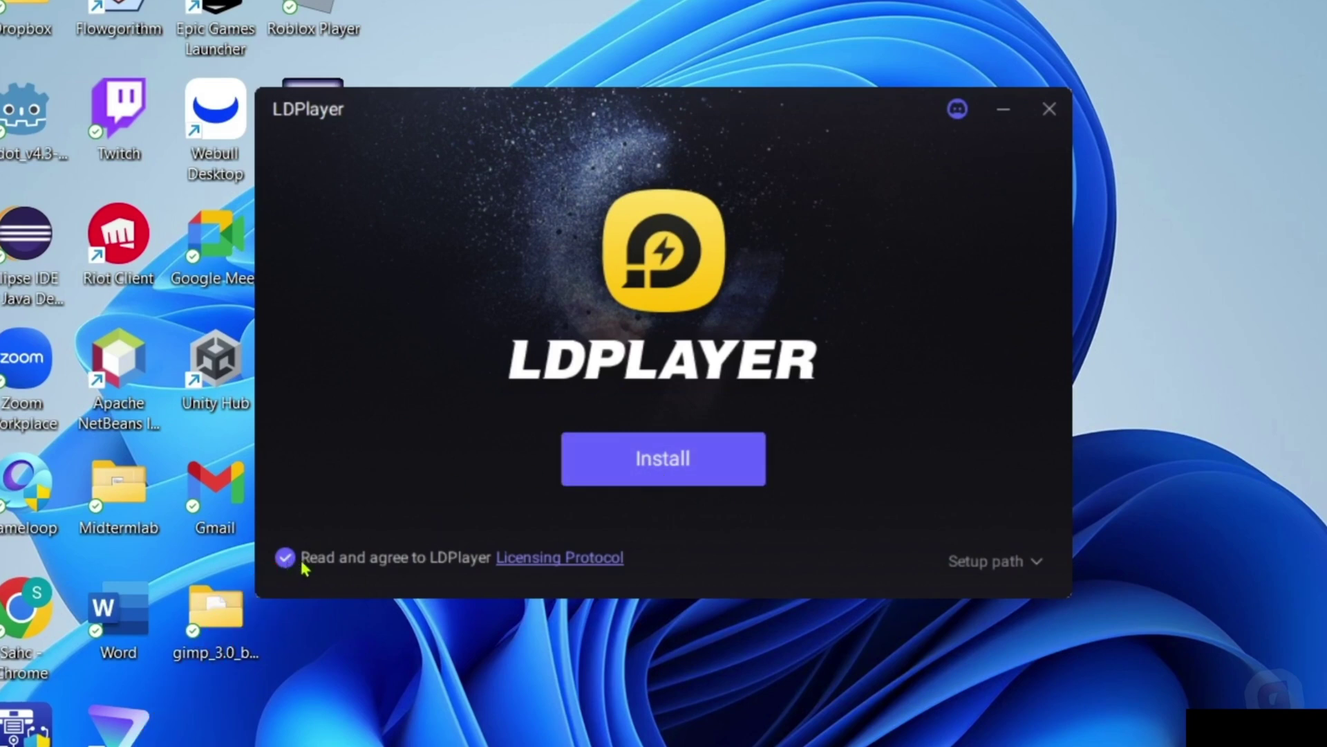
{"action": "left_click", "coordinate": [654, 477]}
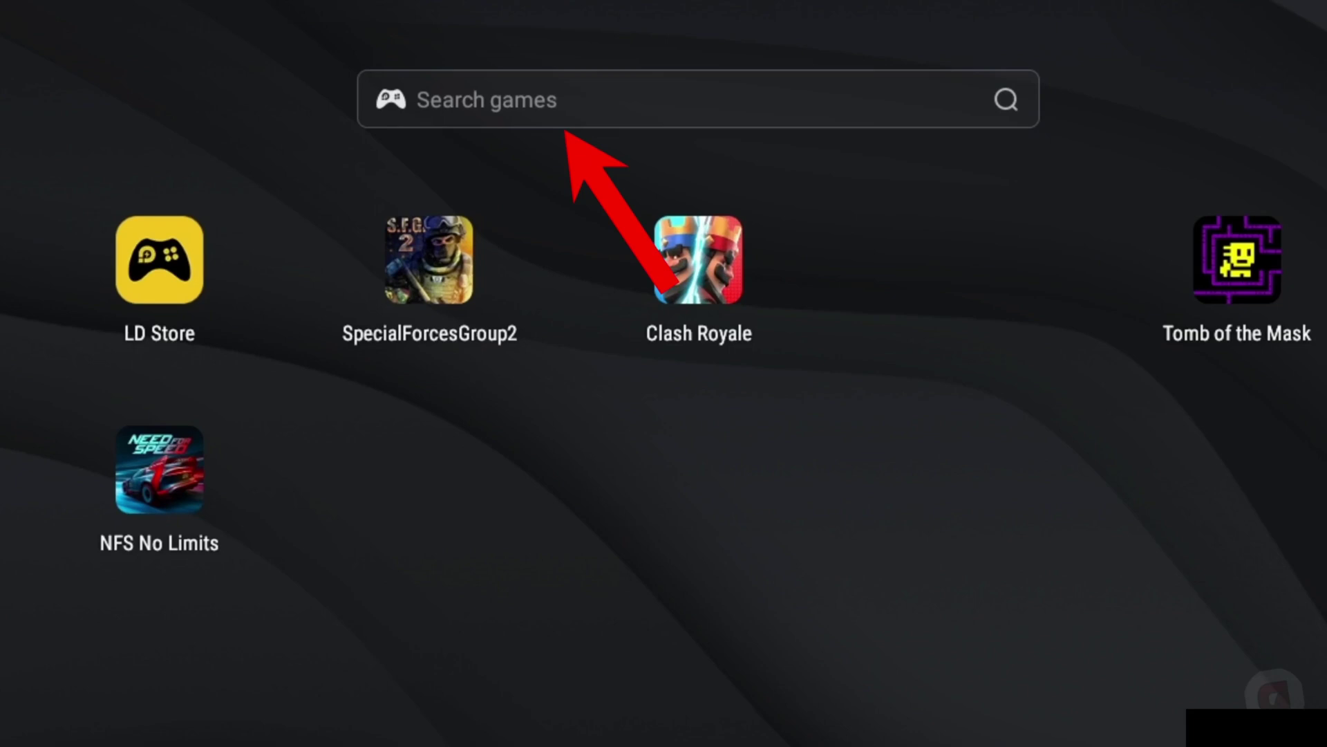
Step: Search the emulator's games for "boom beach" and install Boom Beach: War Strategy Game through Google Play
{"action": "type", "text": "boom "}
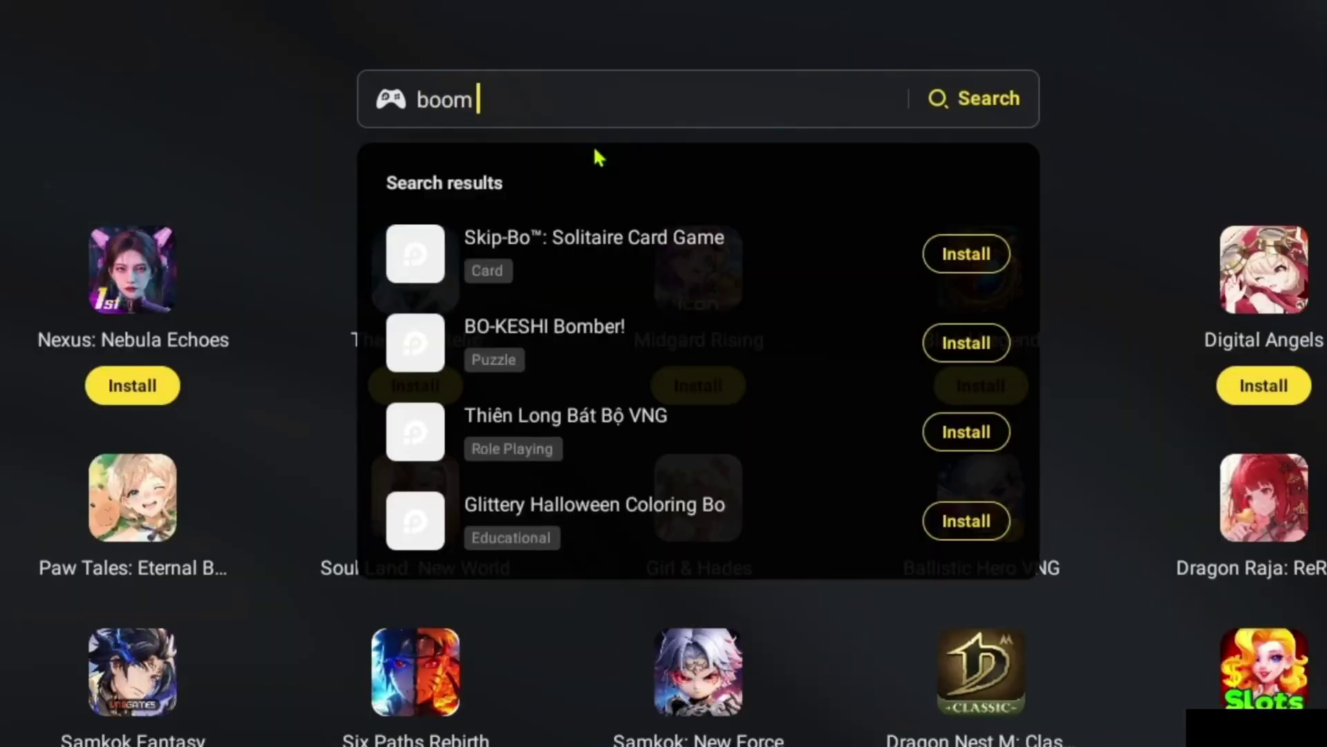
{"action": "type", "text": "beach"}
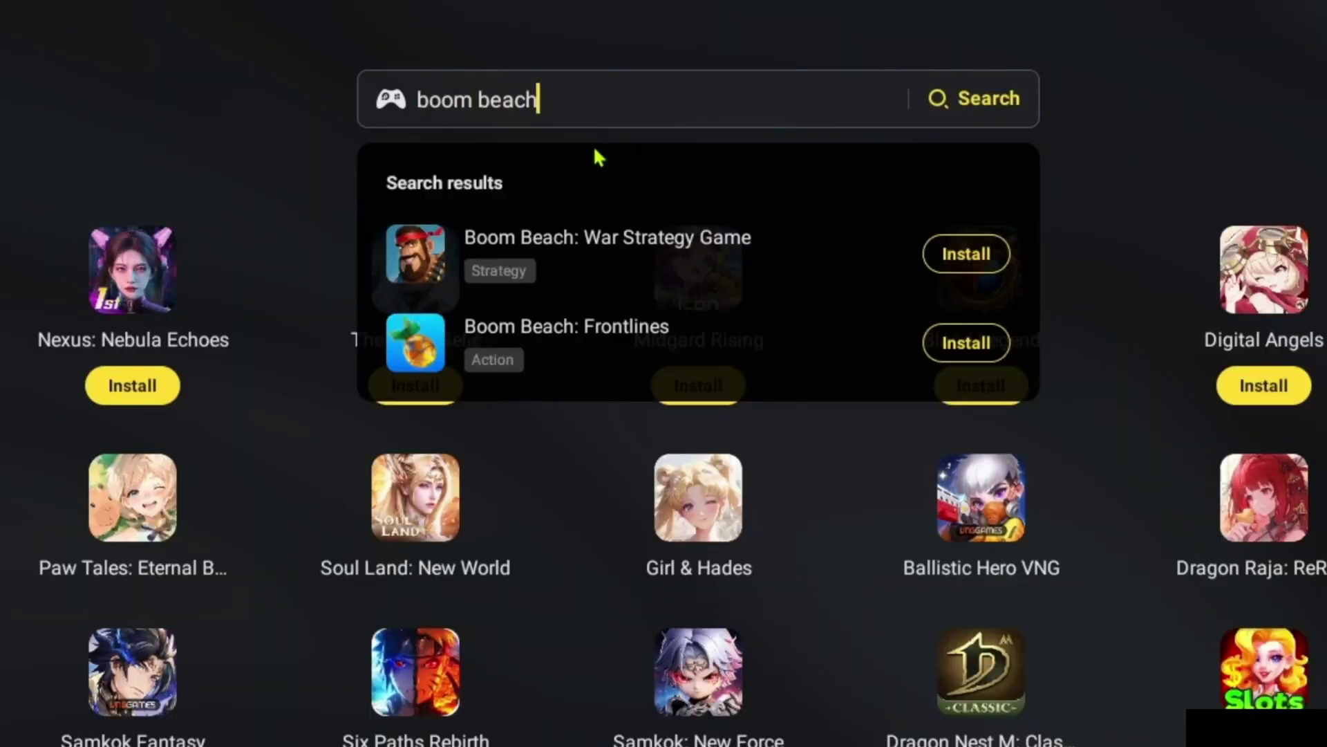
{"action": "left_click", "coordinate": [565, 257]}
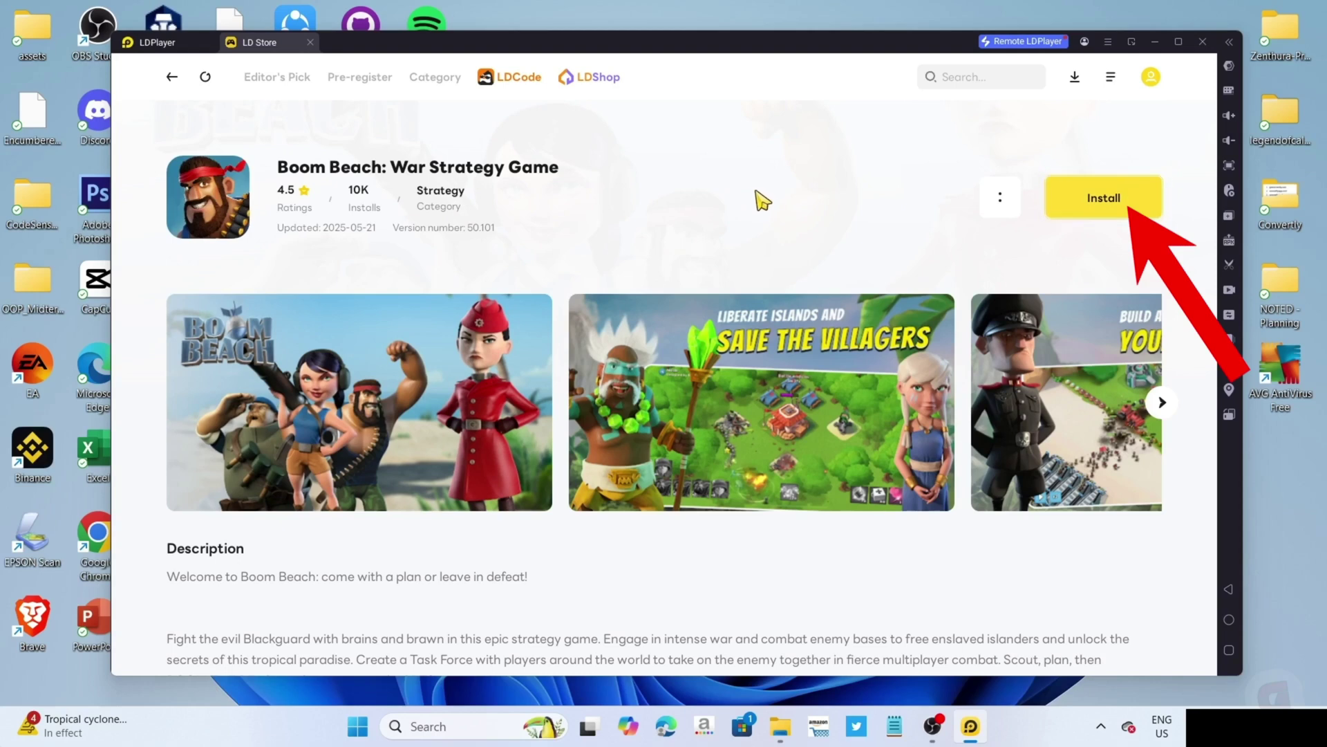
{"action": "left_click", "coordinate": [1101, 208]}
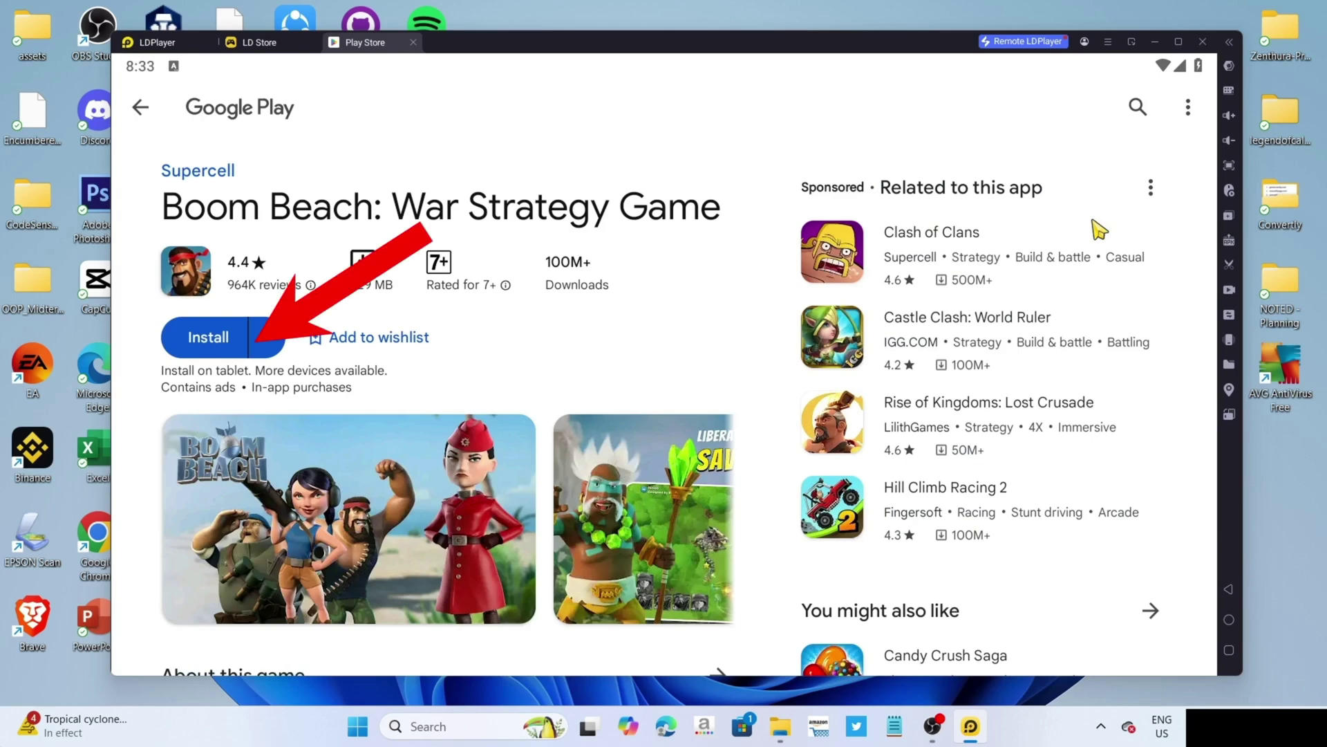
{"action": "left_click", "coordinate": [219, 351]}
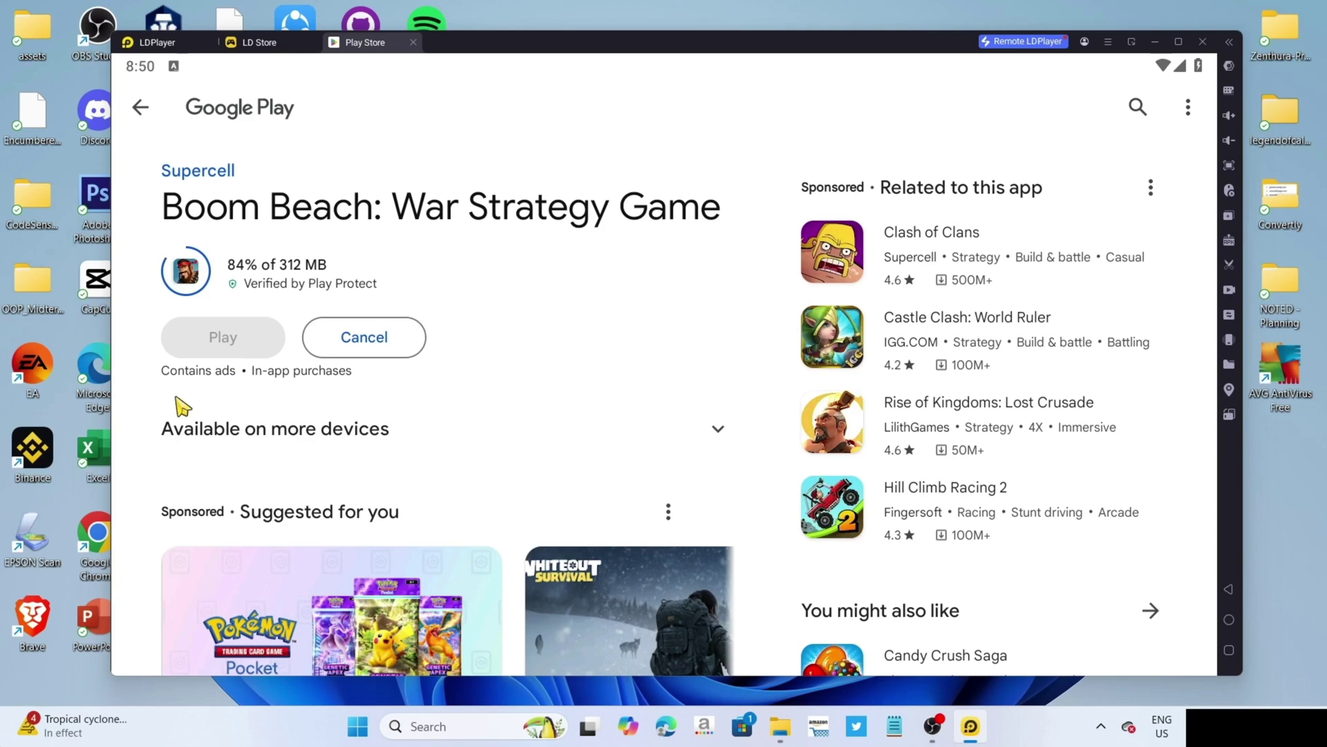
Step: Launch Boom Beach from the emulator's home screen
{"action": "key", "text": "super+a"}
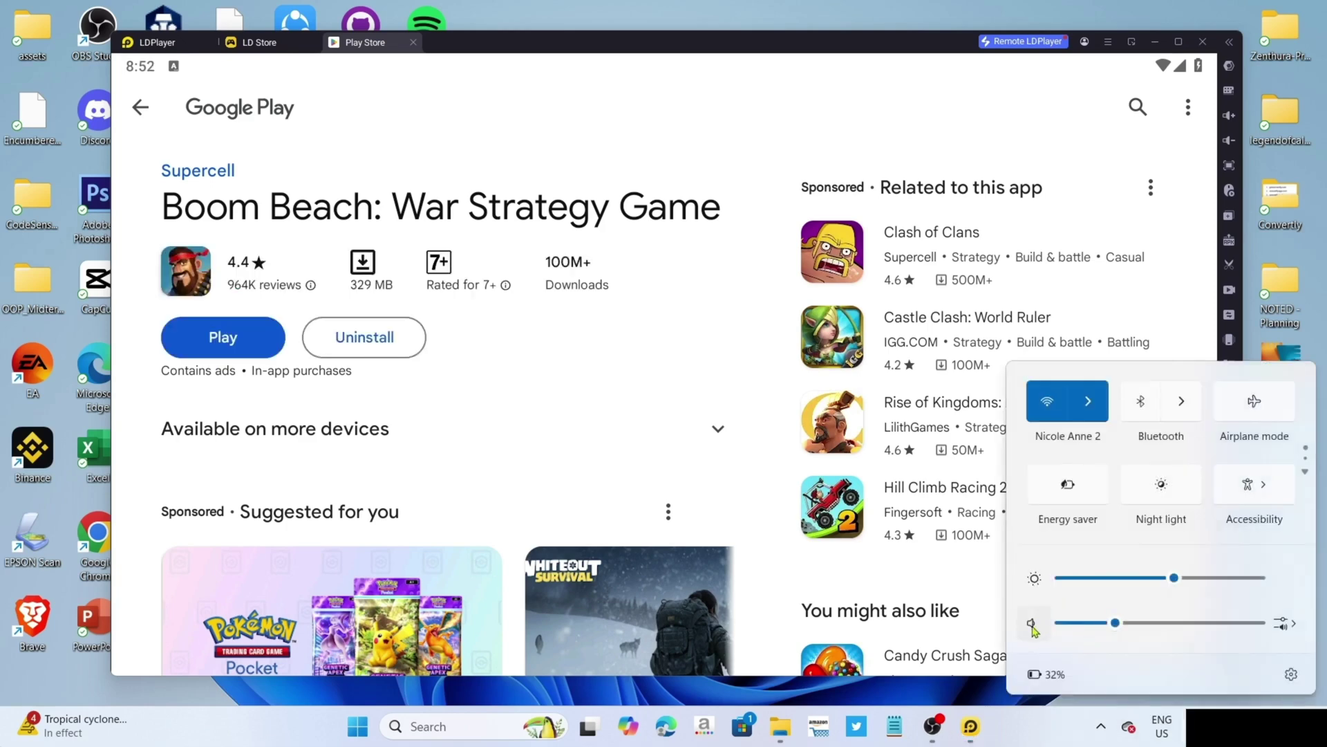
{"action": "left_click", "coordinate": [166, 44]}
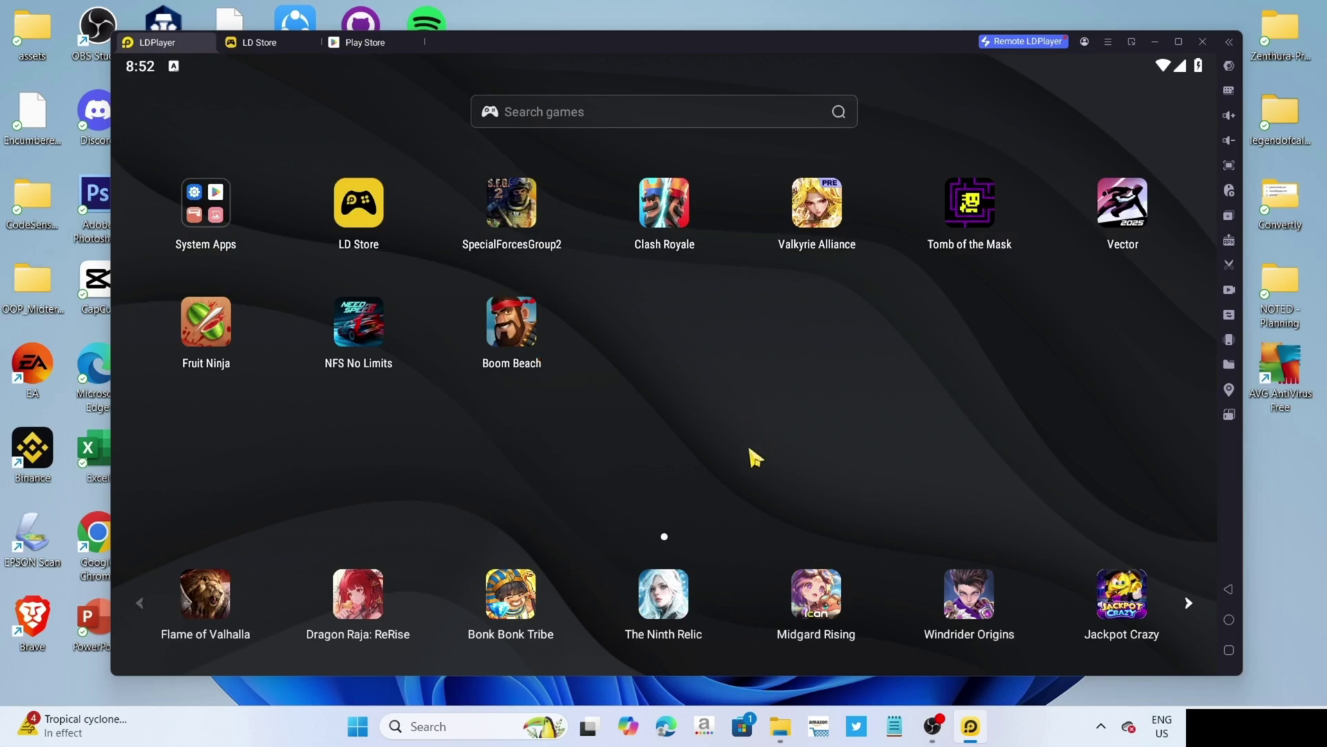
{"action": "left_click", "coordinate": [521, 352]}
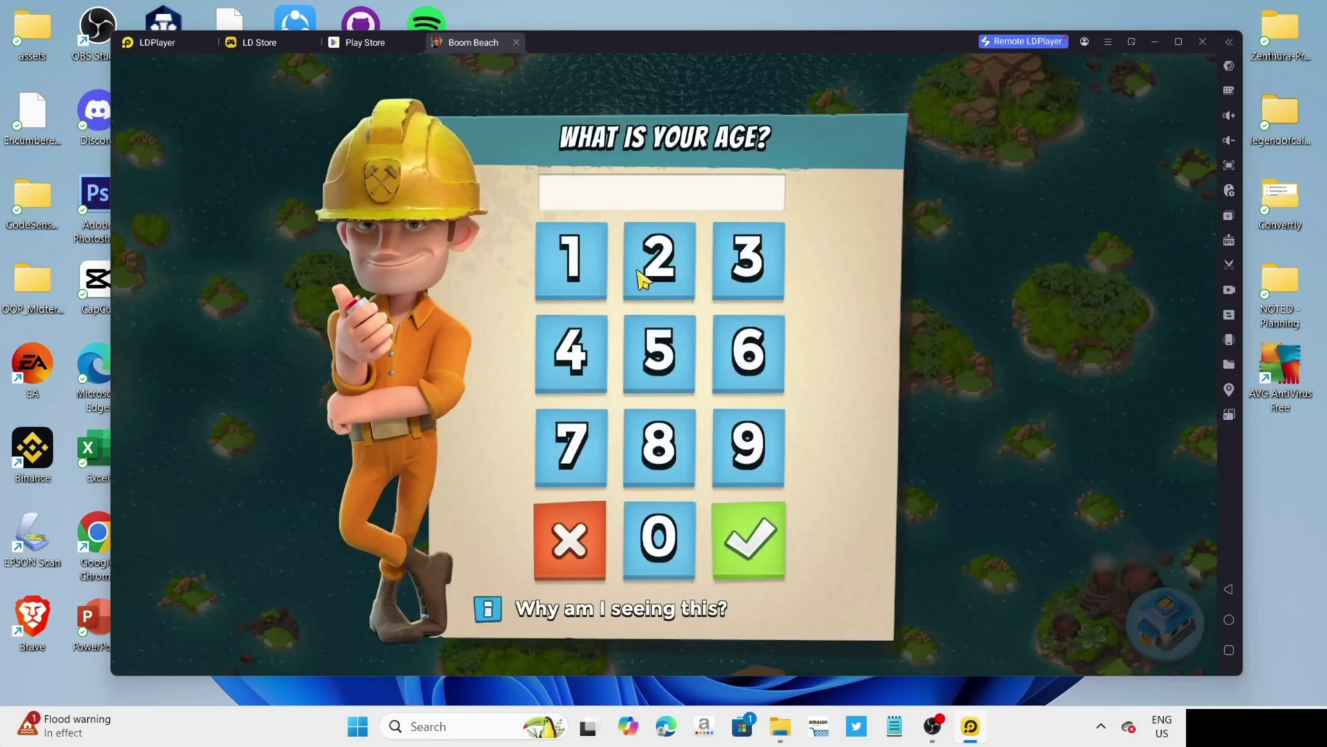
Step: Answer the game's age question with 20 and confirm it
{"action": "left_click", "coordinate": [659, 259]}
{"action": "left_click", "coordinate": [659, 538]}
{"action": "left_click", "coordinate": [762, 542]}
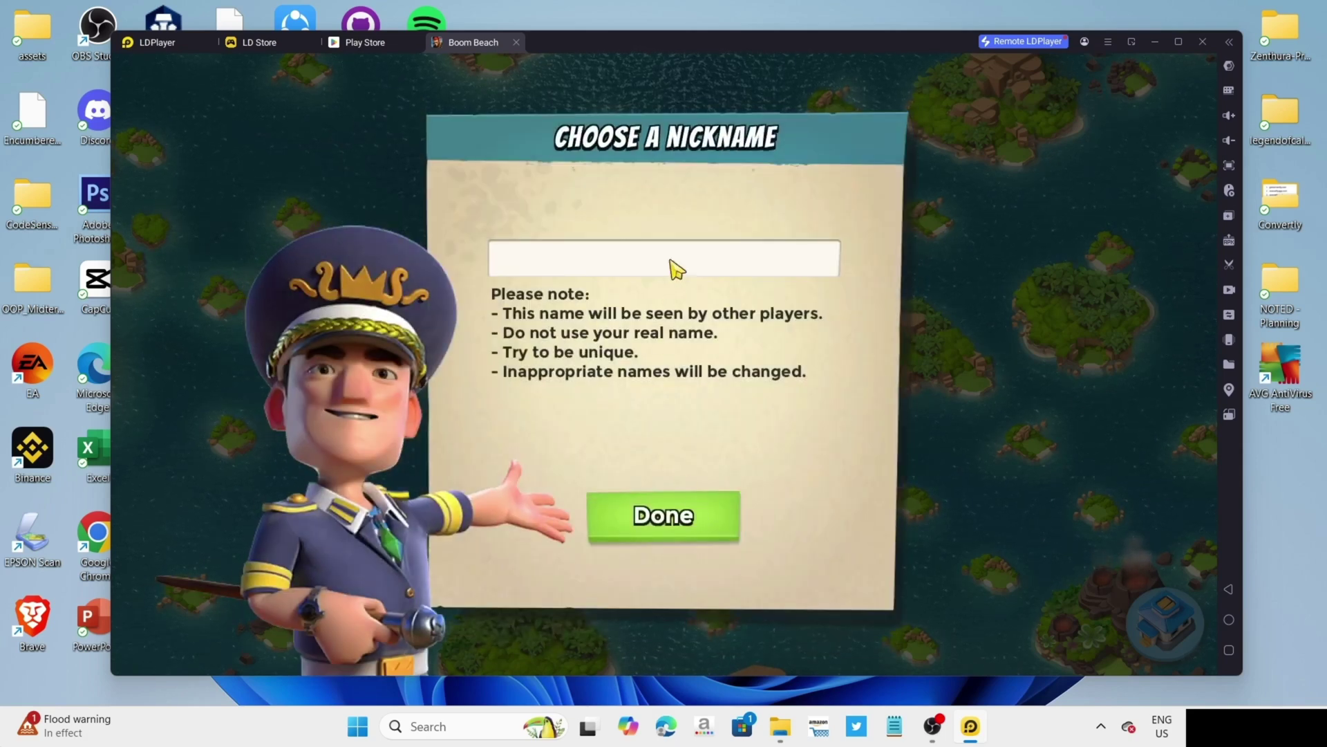
Step: Try to confirm the nickname form with the name left blank
{"action": "left_click", "coordinate": [685, 520]}
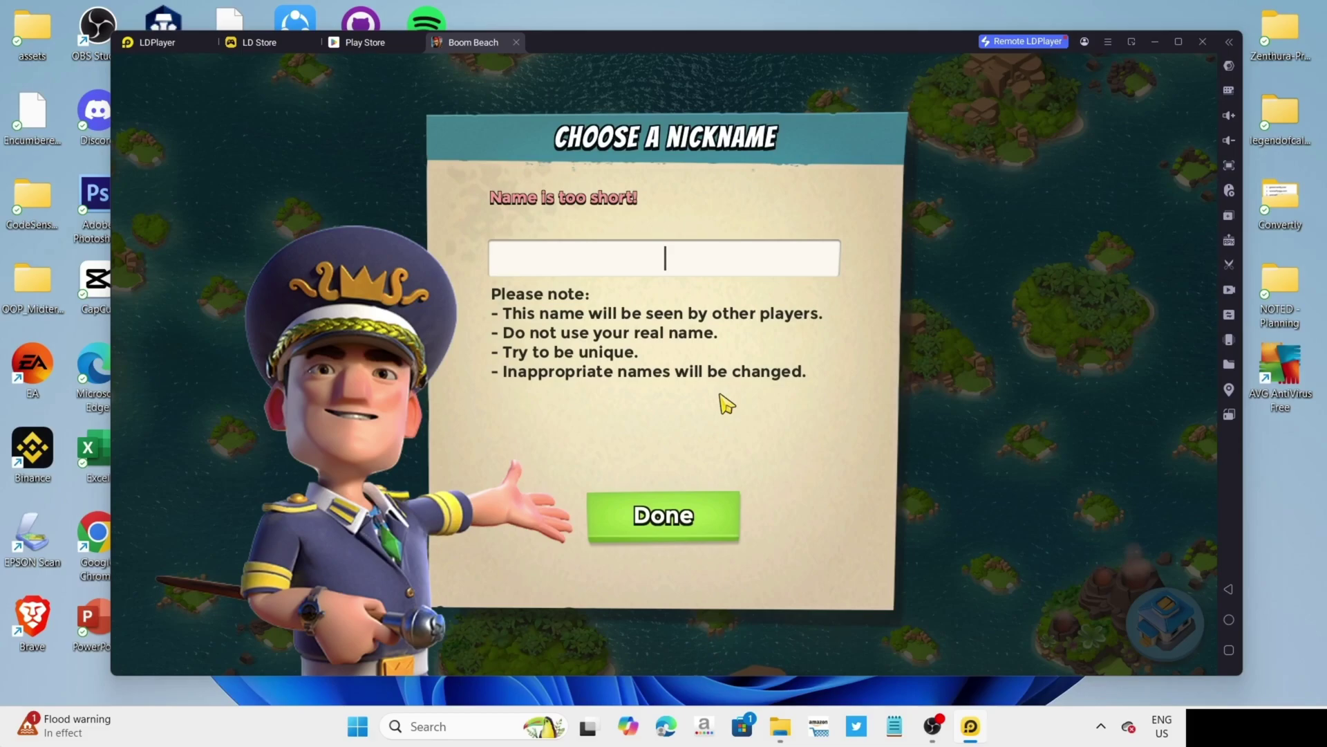